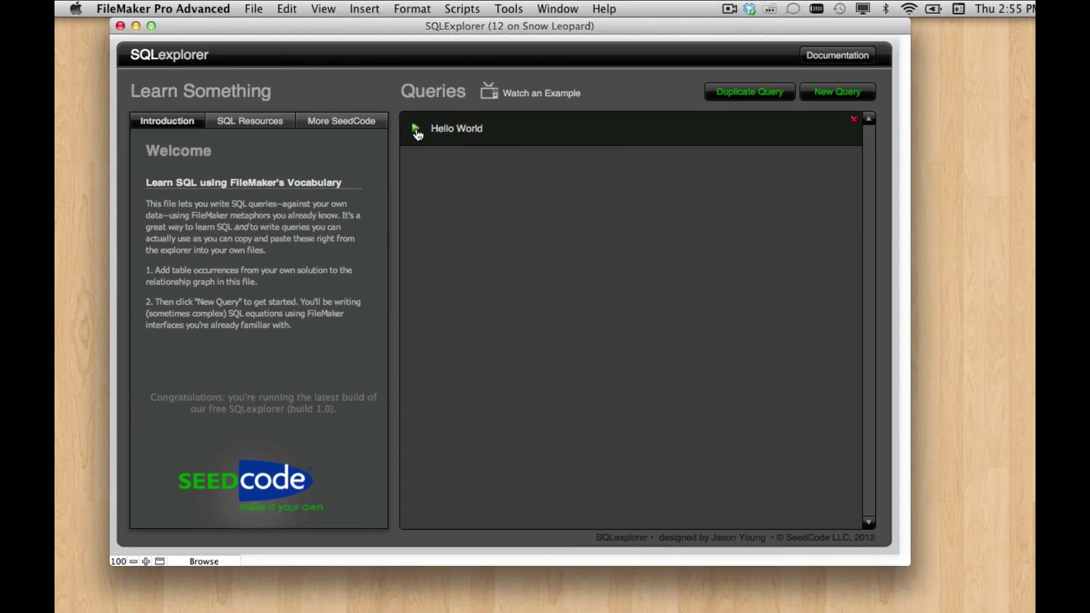
Step: Run the Hello World query at its Review step, returning 4999 company names and URLs
left_click(417, 134)
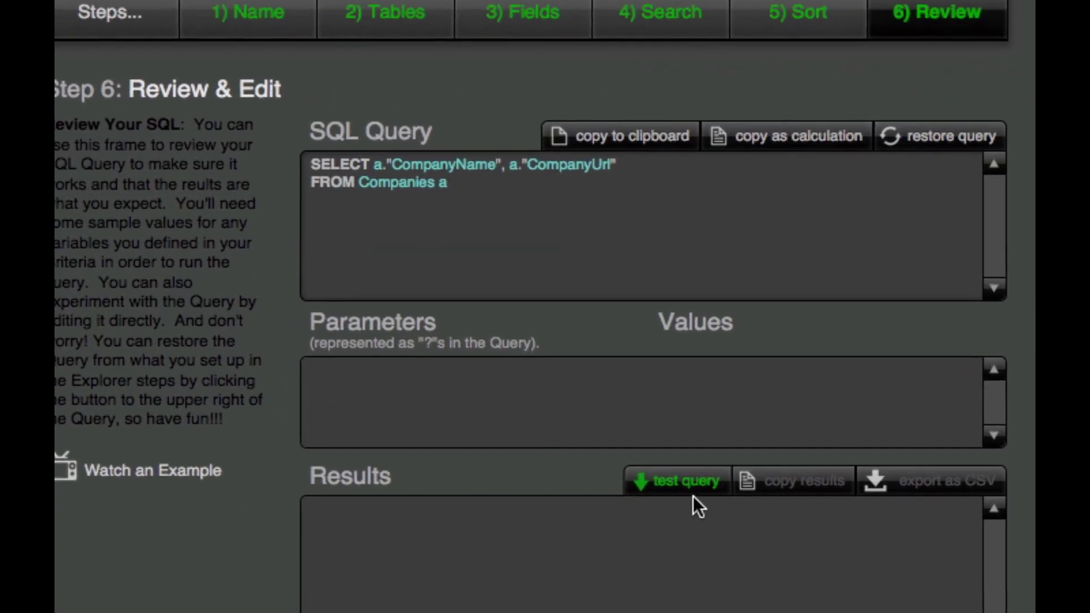
left_click(678, 573)
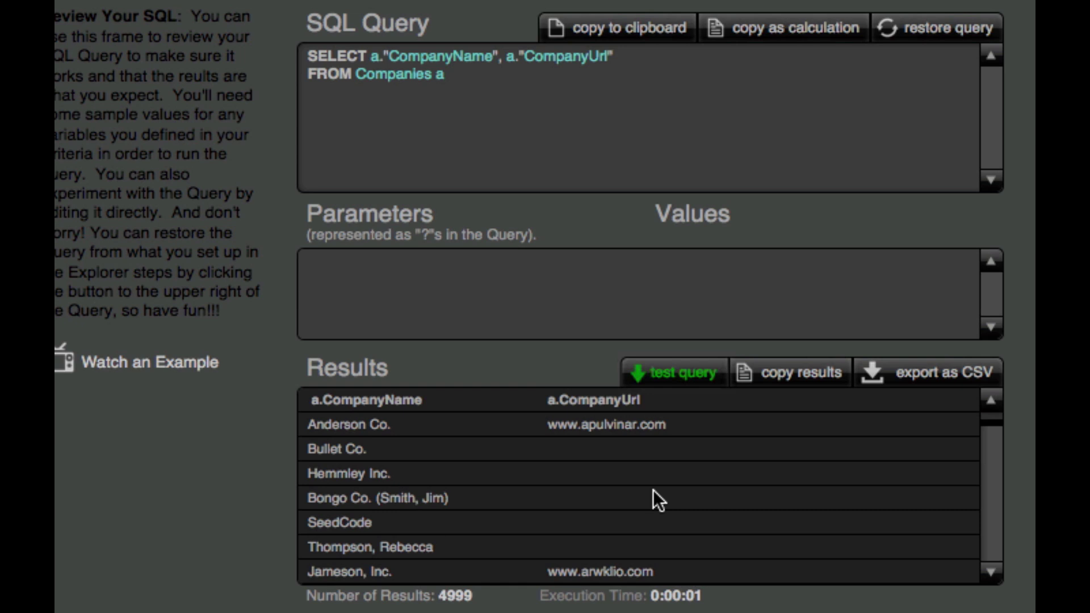
mouse_move(994, 421)
left_mouse_down()
mouse_move(1000, 588)
mouse_move(1003, 411)
left_mouse_up()
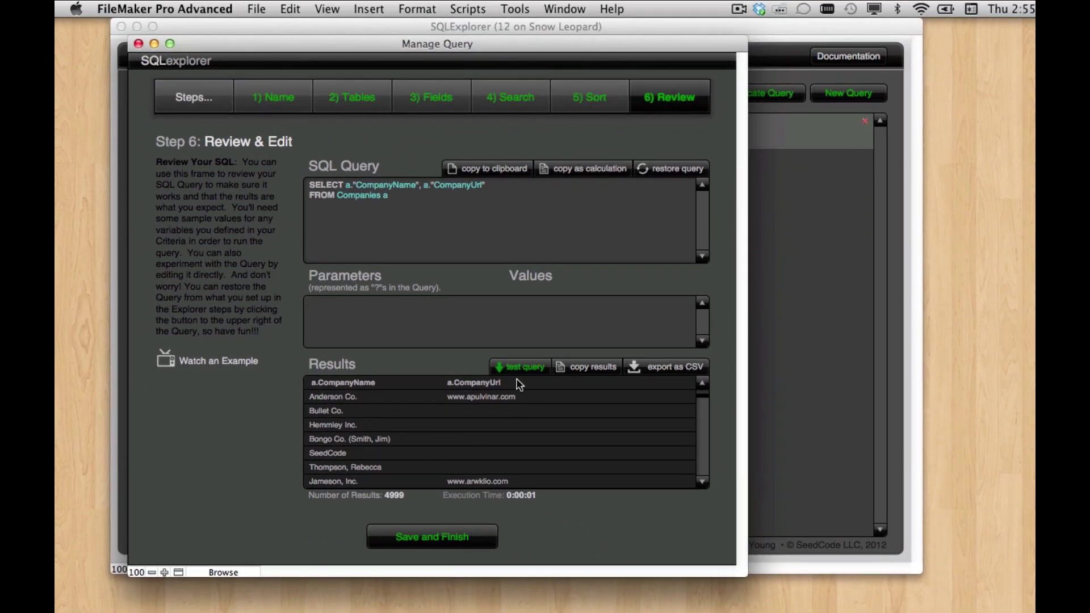
Step: Duplicate the Hello World query, rename the copy 'Criteria #1', and open it for editing
left_click(138, 44)
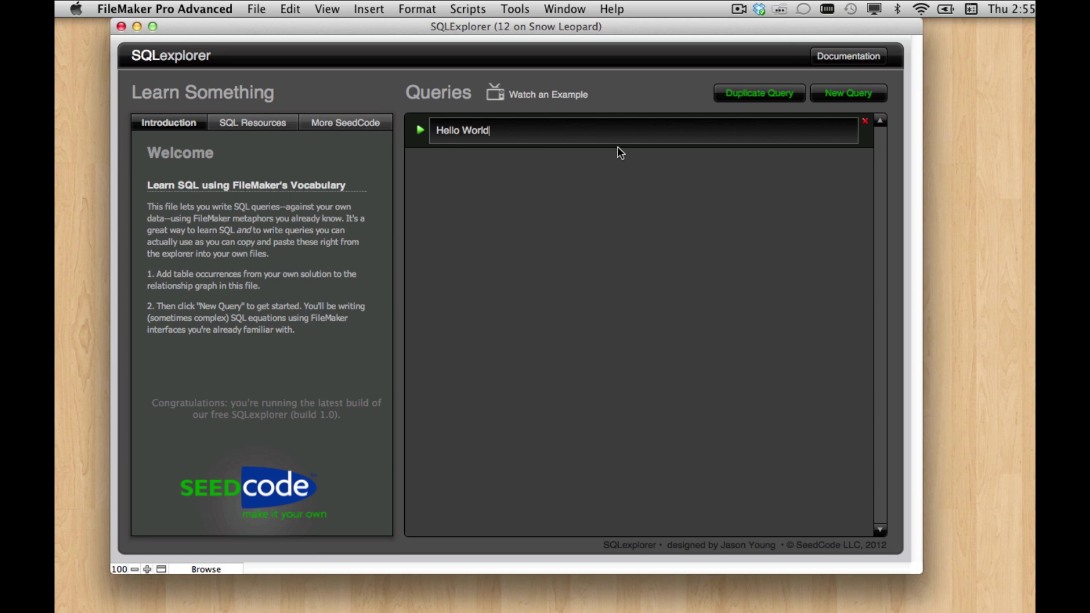
left_click(754, 94)
left_click(513, 165)
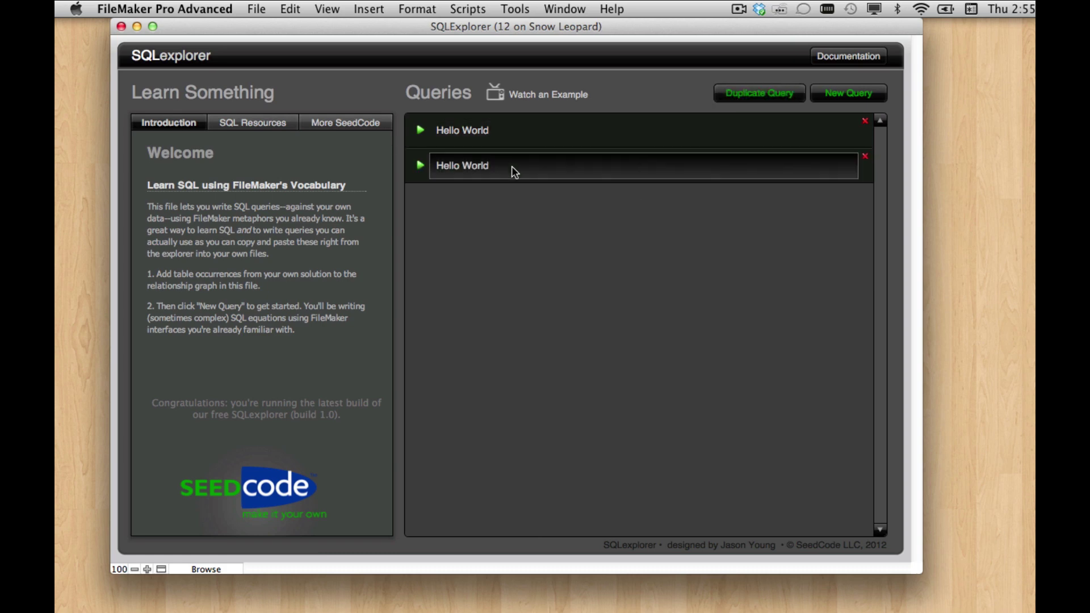
key("super+a")
type("Criteria #1")
left_click(453, 237)
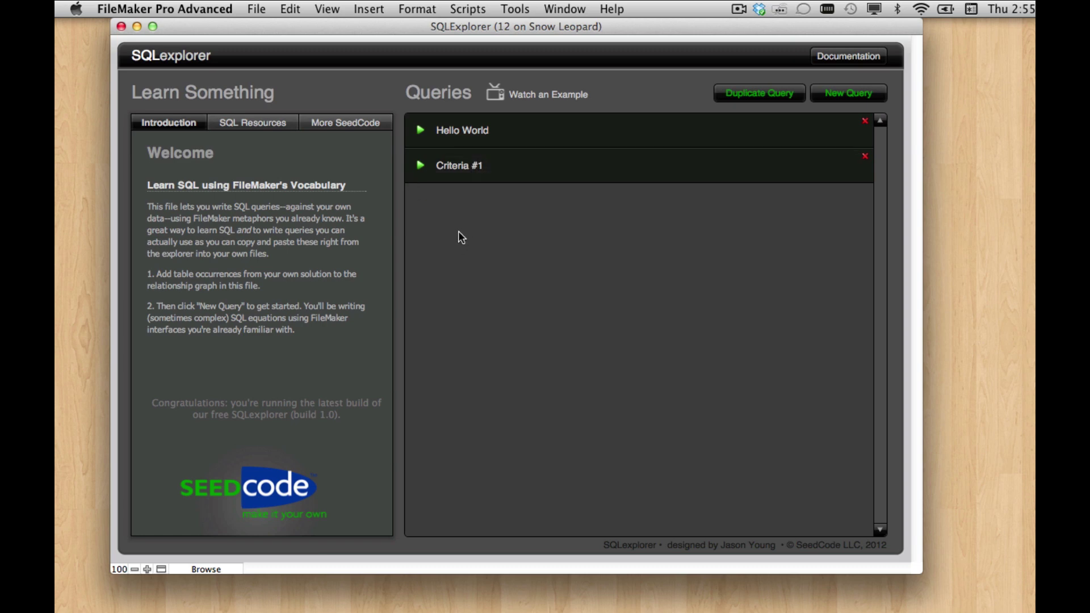
left_click(419, 167)
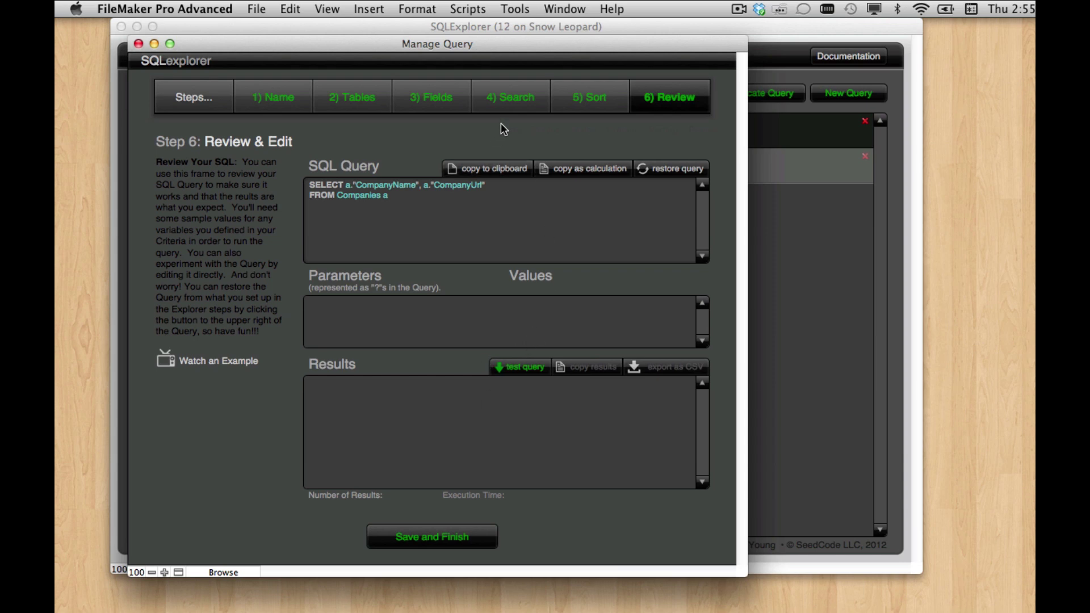
Step: On the Search step, add CompanyName to the fields to be searched
left_click(509, 97)
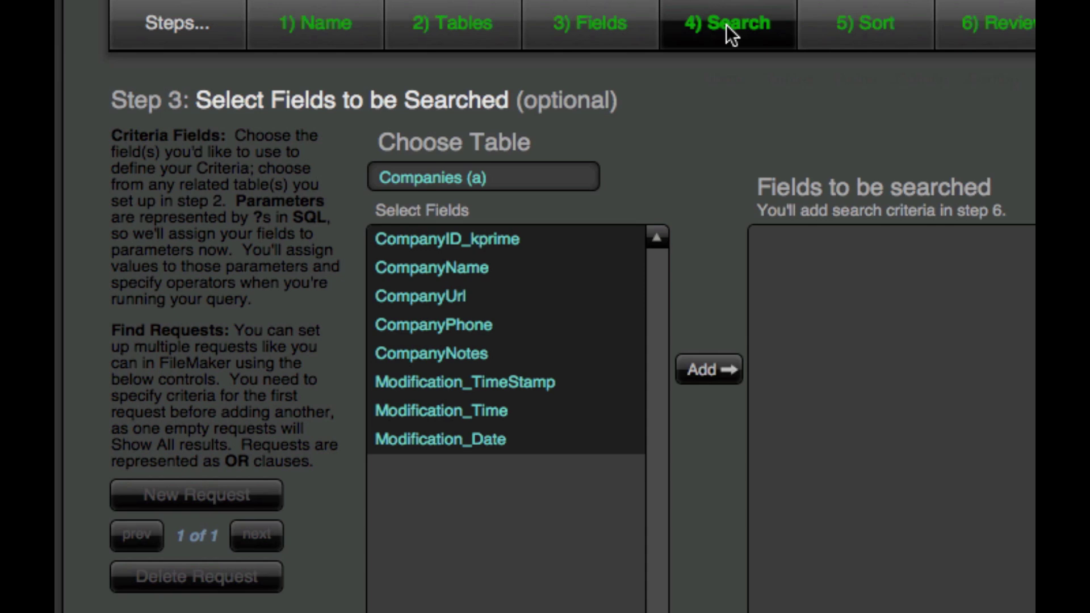
double_click(536, 278)
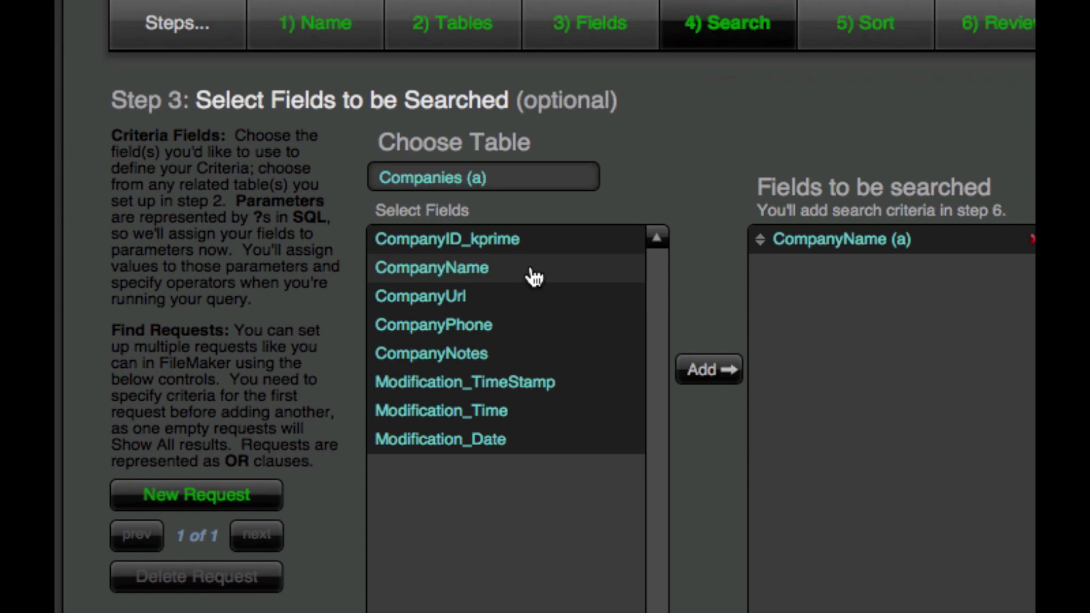
Step: Filter CompanyName < C at the Review step and test it, getting 5 companies
left_click(985, 23)
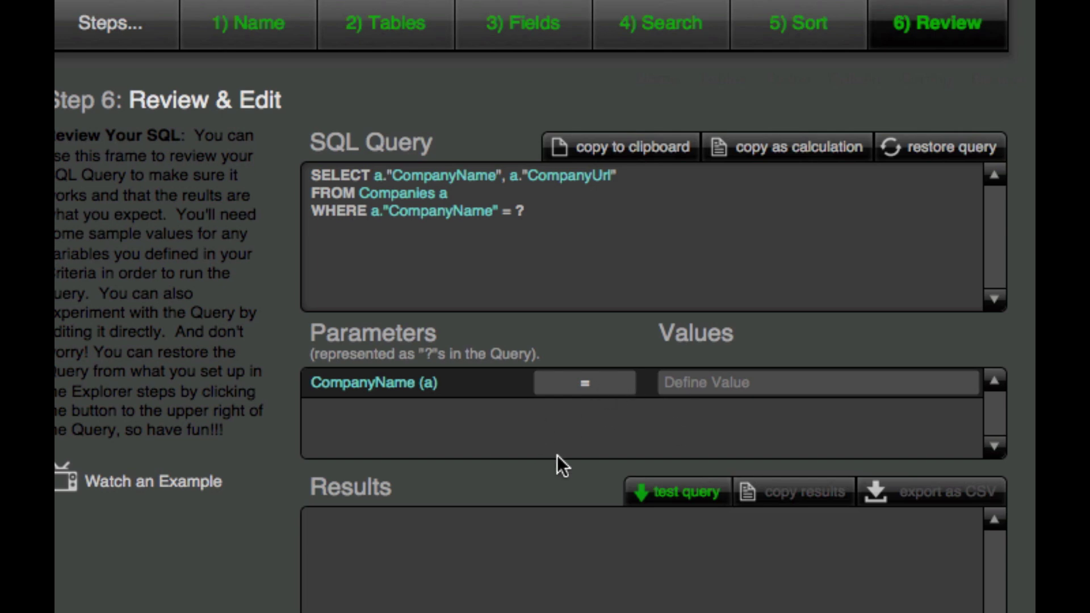
left_click(597, 380)
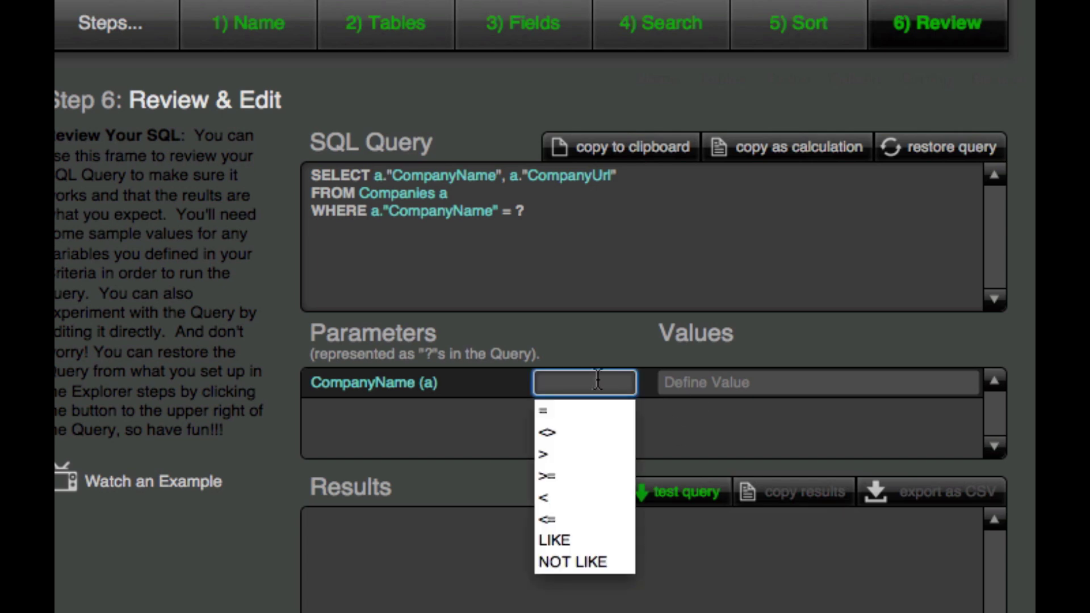
left_click(564, 498)
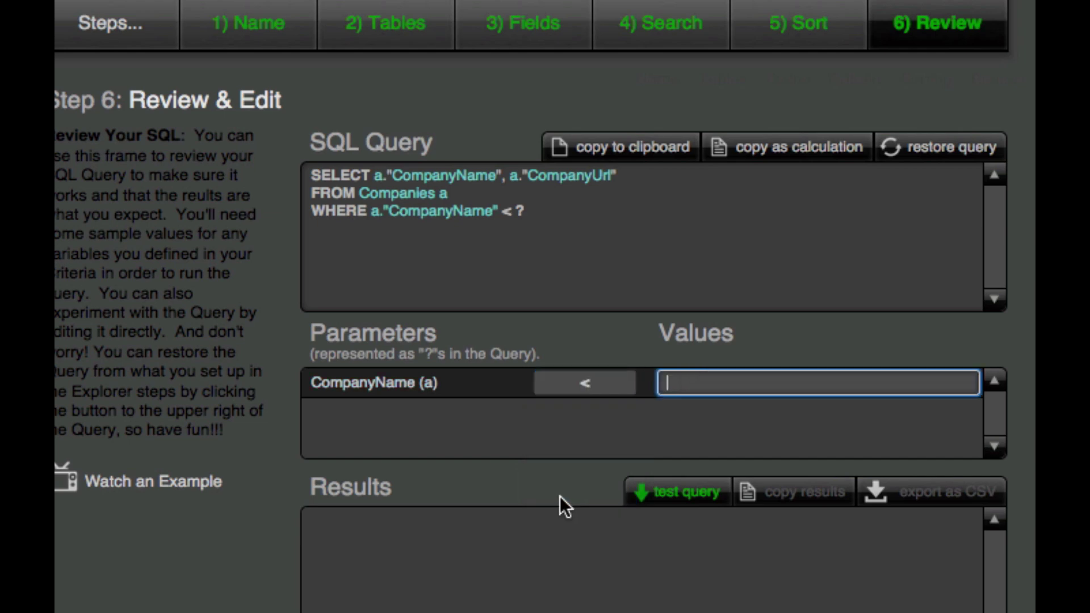
type("C")
left_click(540, 493)
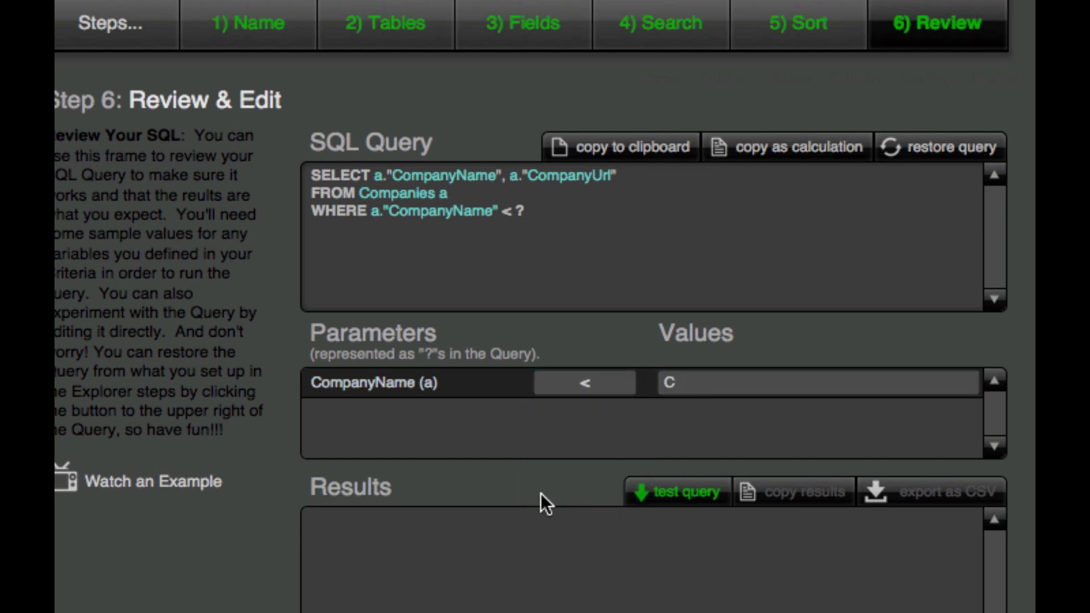
left_click(674, 500)
scroll(116, 592, "down", 3)
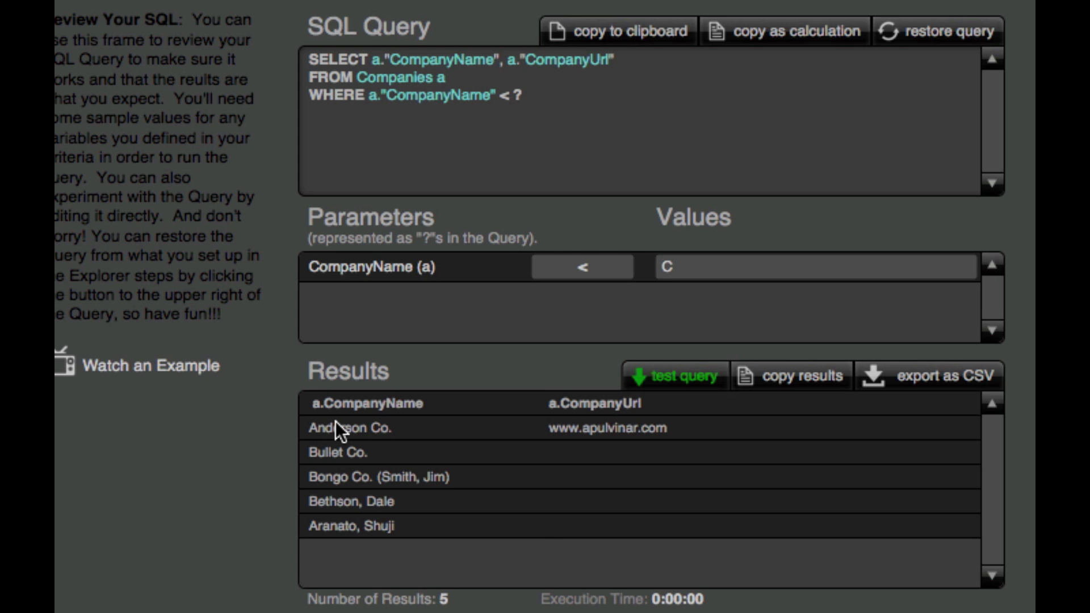
Step: Change the filter to CompanyName = 'Anderson Co.' and test it, returning one row
left_click(597, 265)
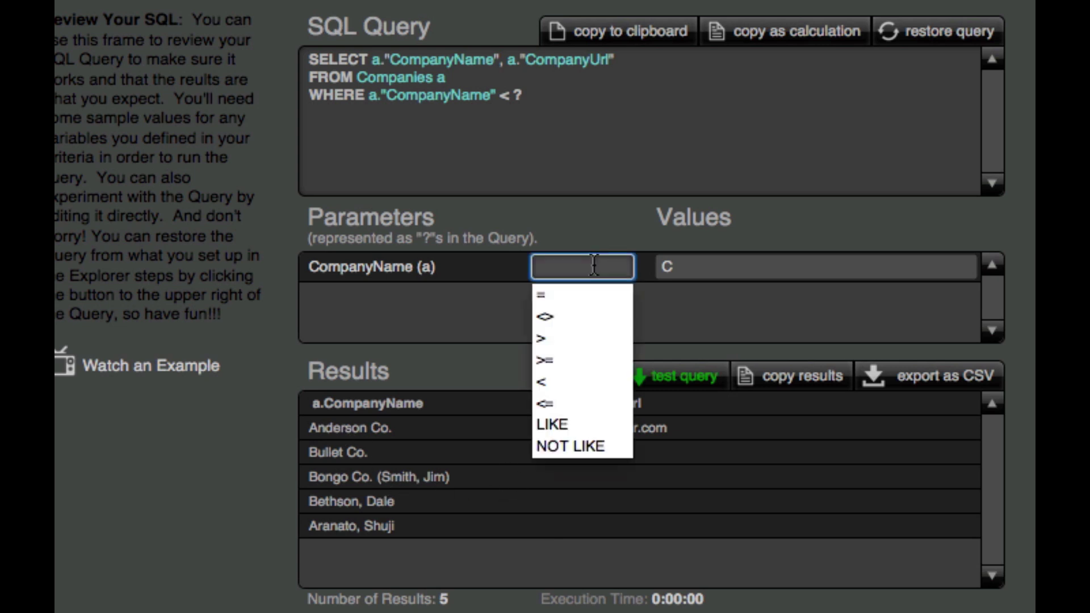
left_click(566, 298)
left_click(702, 268)
type("C")
key("ctrl+a")
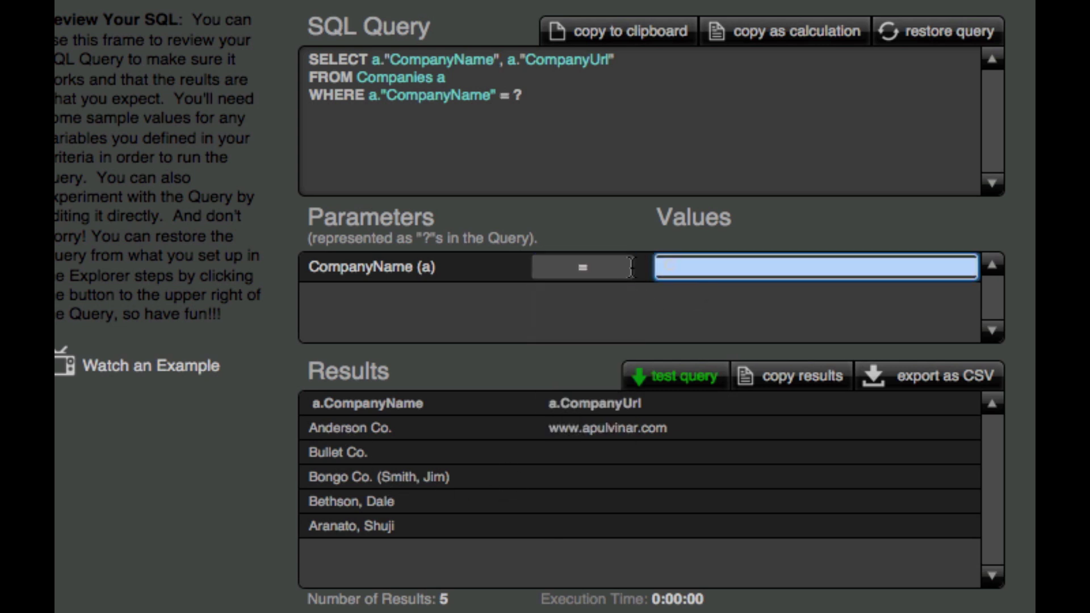
type("And")
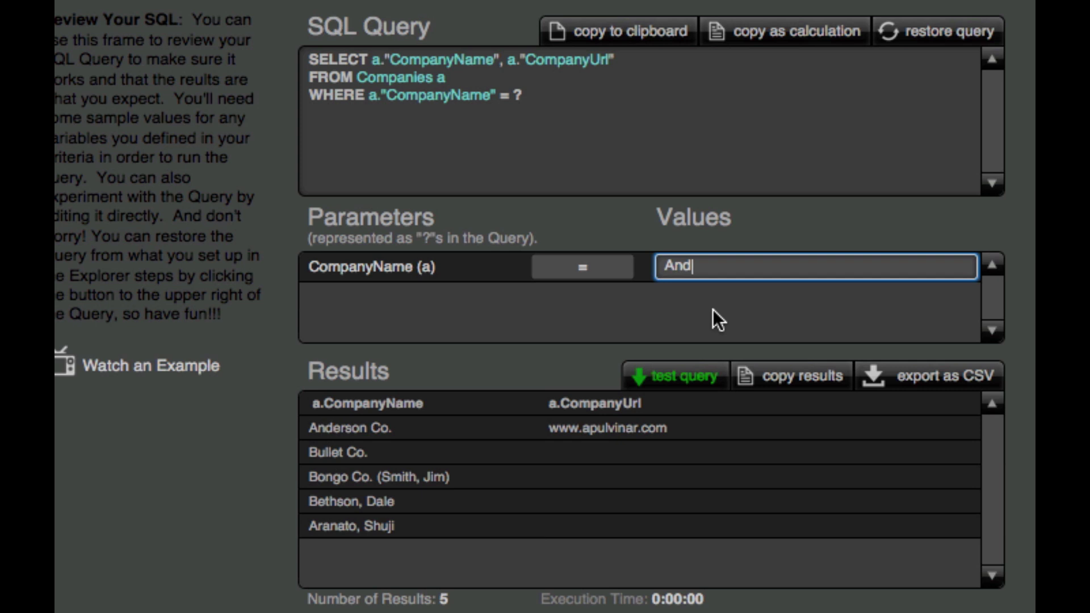
type("erson Co.")
left_click(681, 321)
left_click(693, 381)
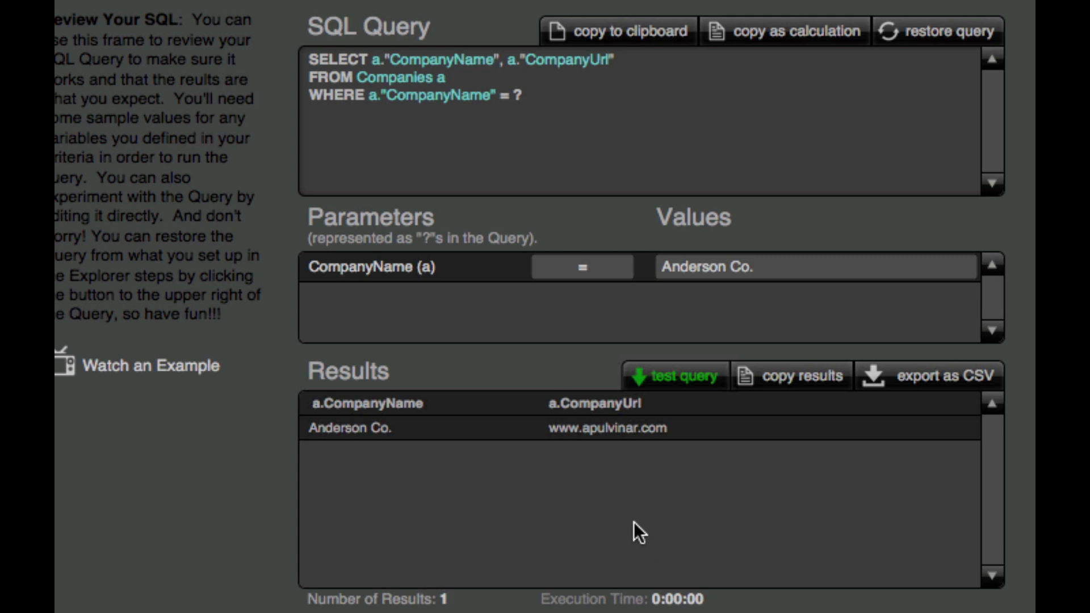
Step: Switch the operator to >= for Anderson Co. and test it, returning 4999 rows
left_click(611, 273)
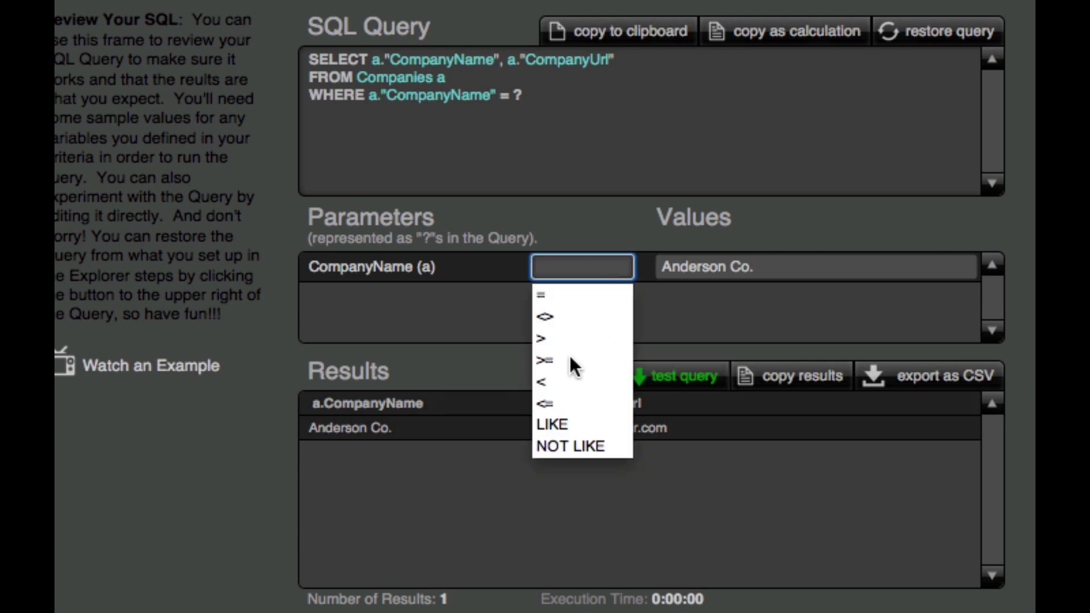
left_click(569, 358)
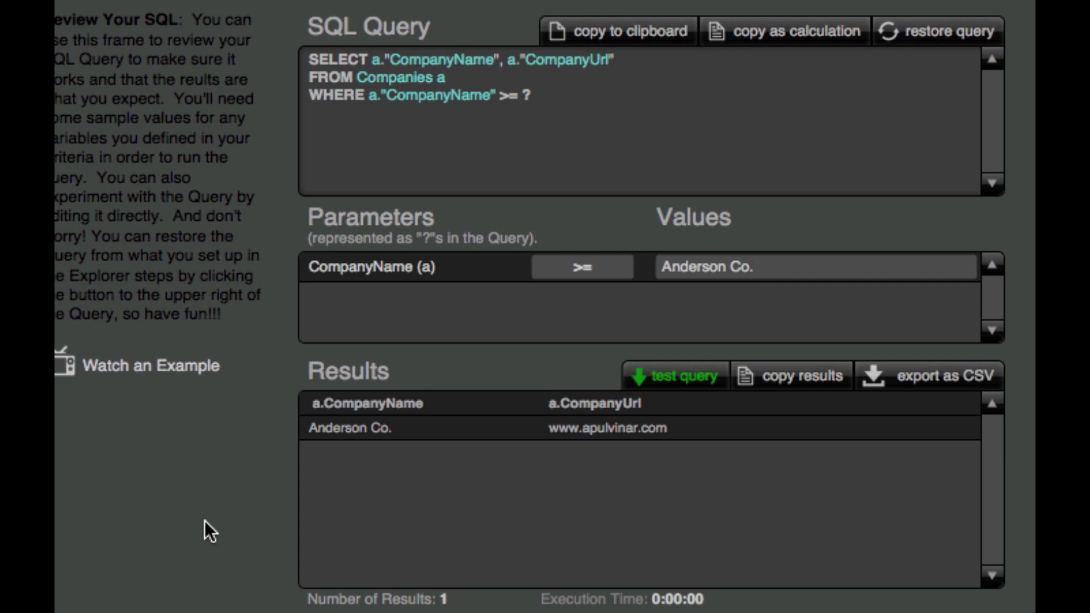
left_click(684, 382)
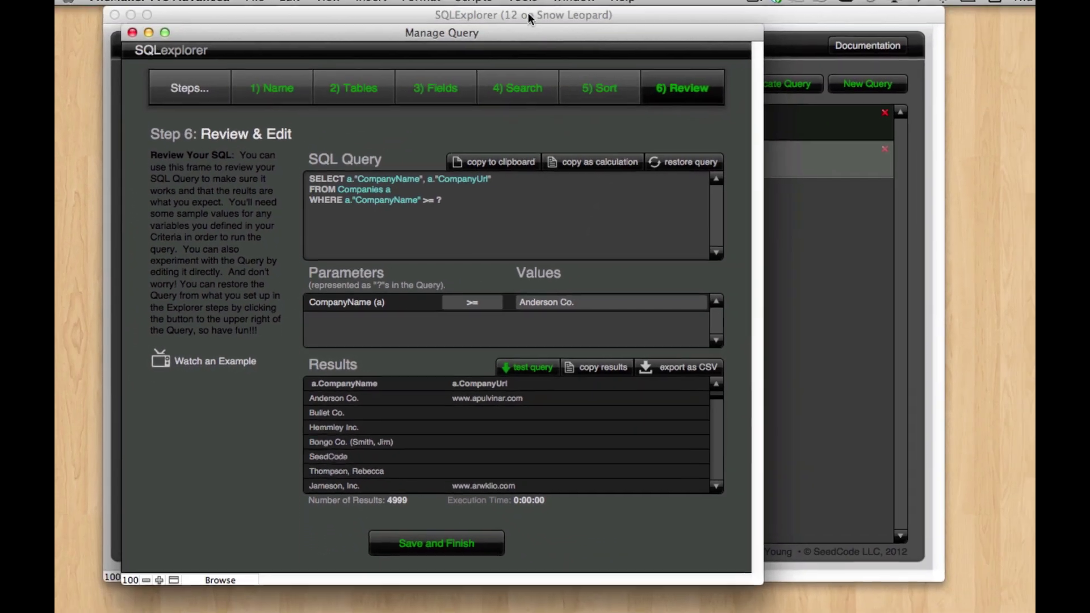
Step: Open the Data Viewer from Tools and start a new watch expression
left_click(513, 10)
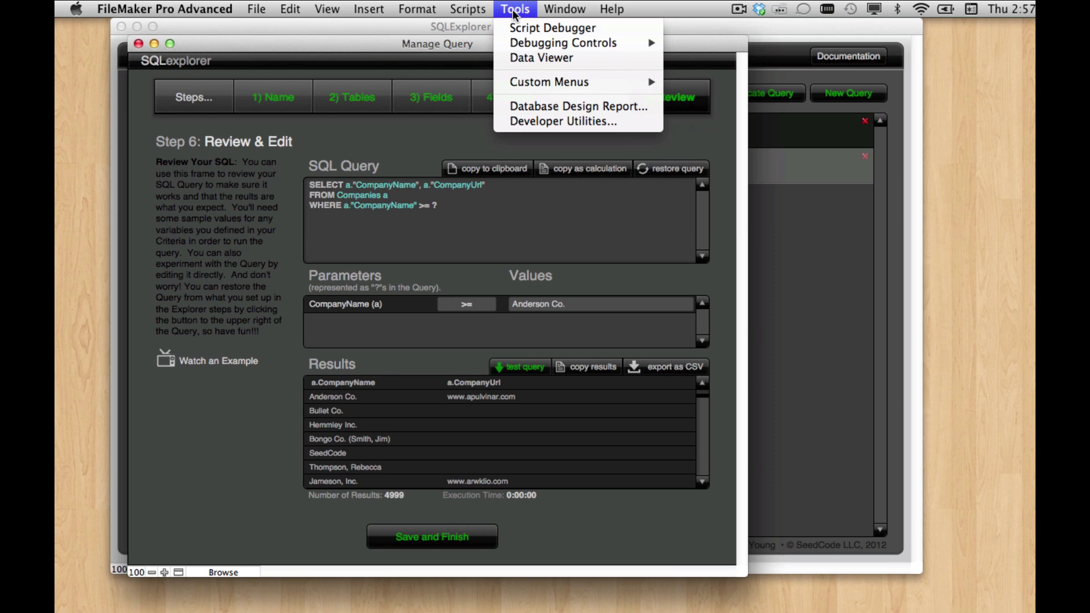
left_click(522, 59)
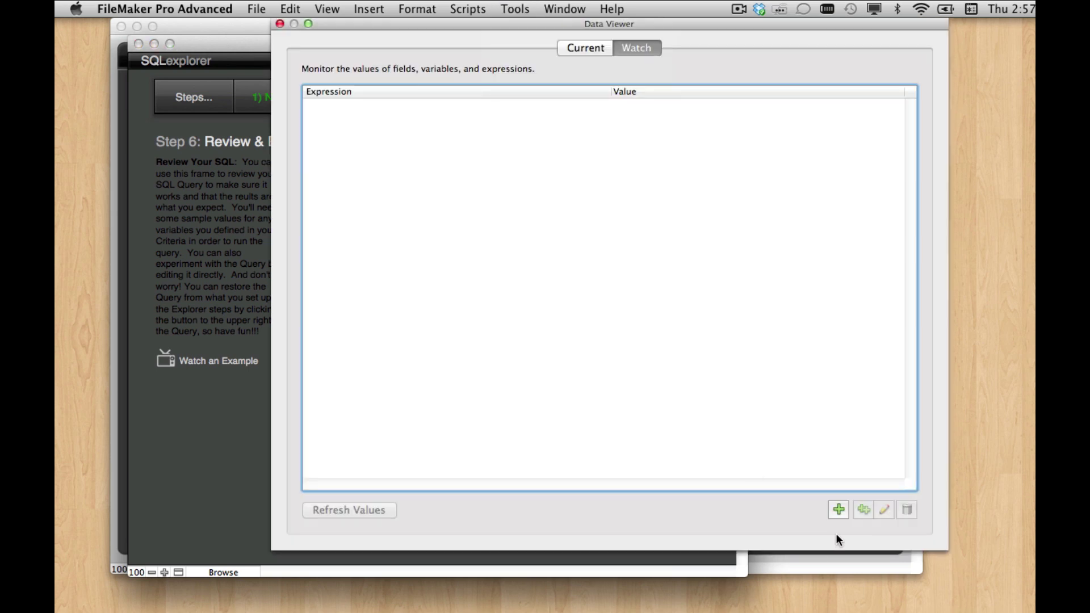
left_click(838, 509)
right_click(395, 280)
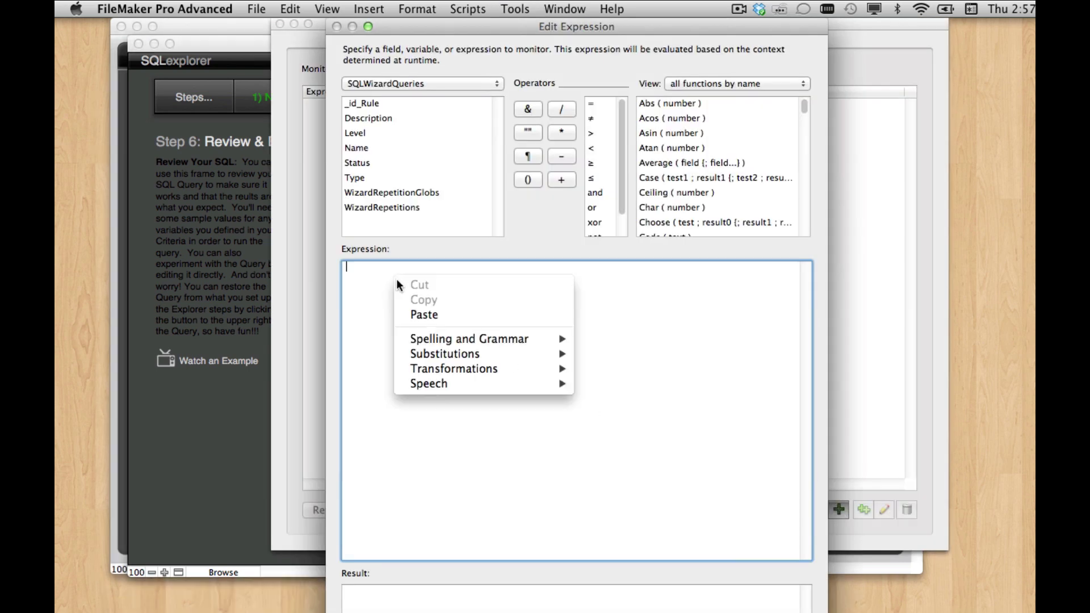
Step: Paste the copied ExecuteSQL calculation into the expression and scroll through its code
left_click(424, 315)
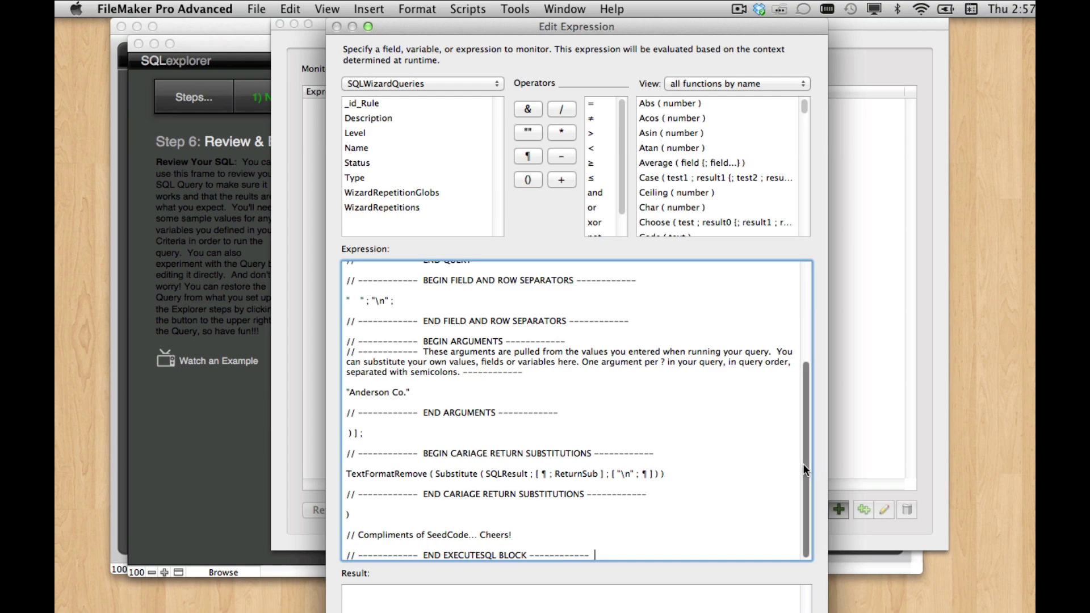
left_click_drag(803, 463, 806, 338)
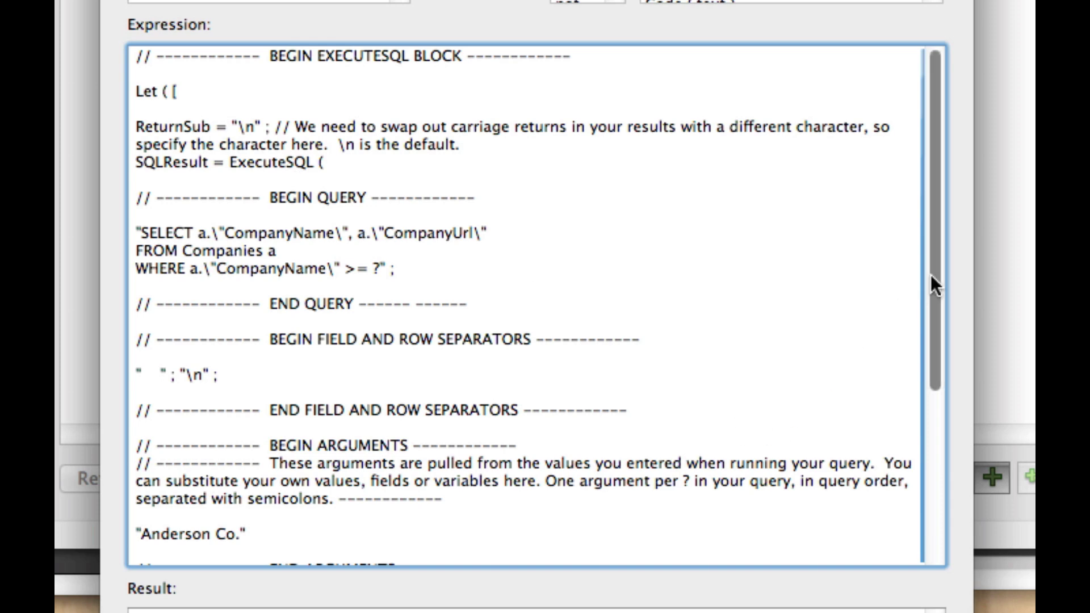
left_click_drag(930, 274, 932, 395)
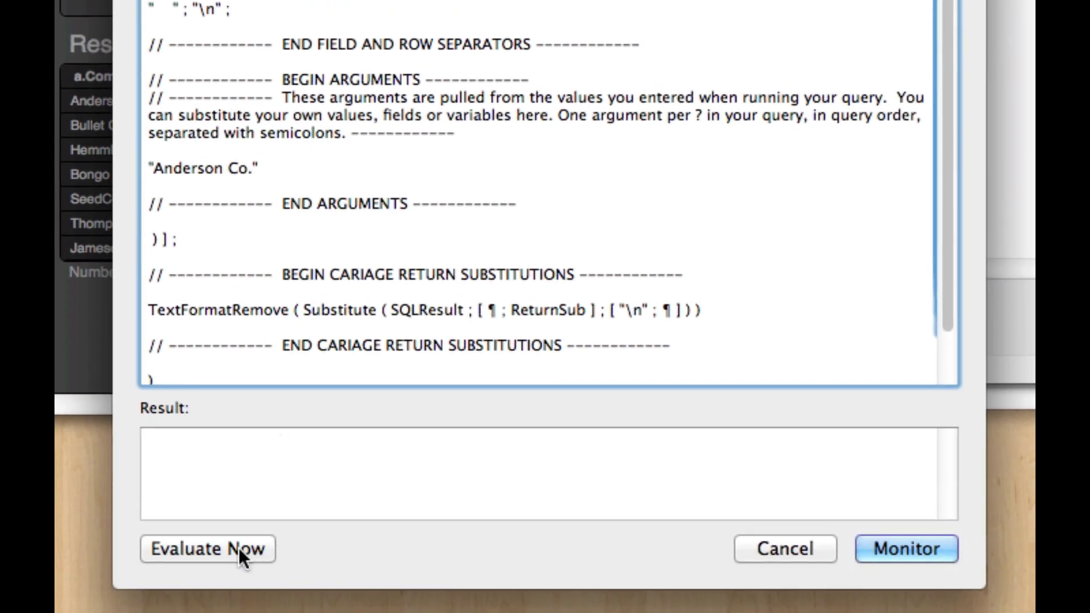
Step: Evaluate the ExecuteSQL expression to see the company list, then close the editor and Data Viewer
left_click(238, 547)
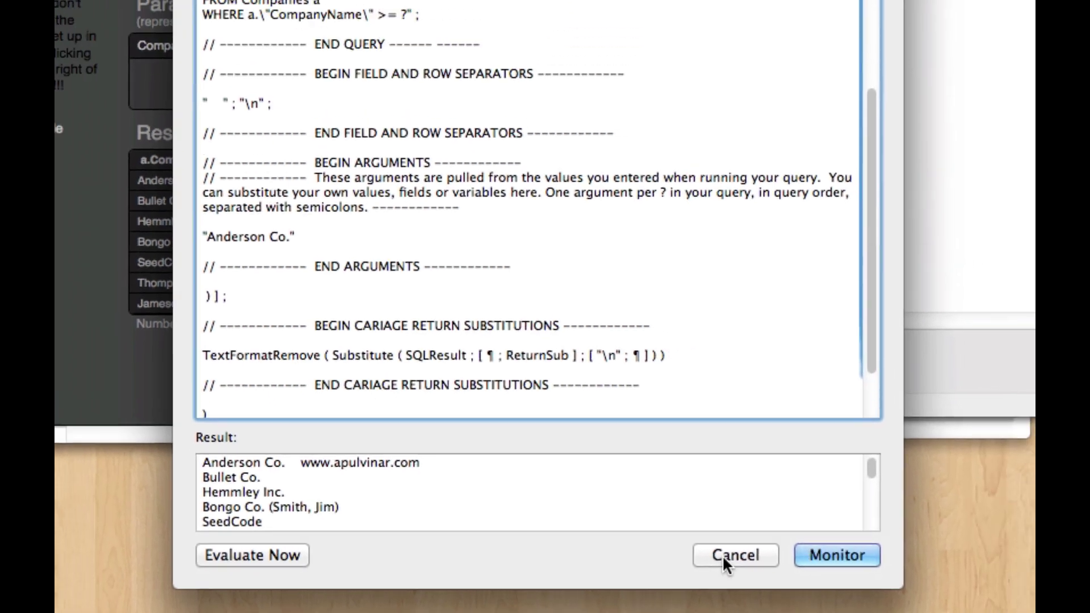
left_click(785, 548)
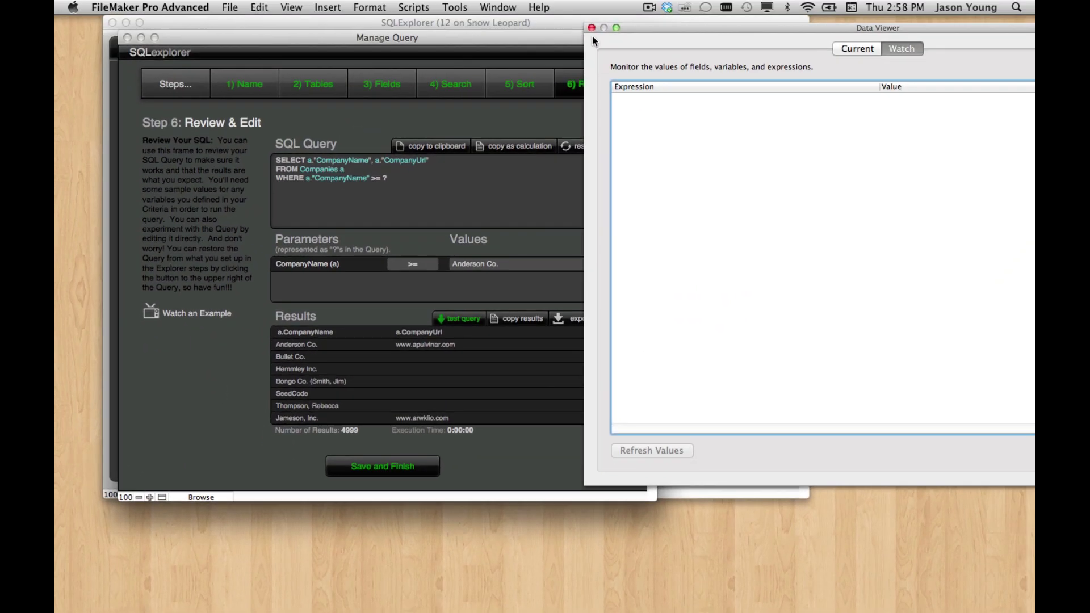
left_click(591, 27)
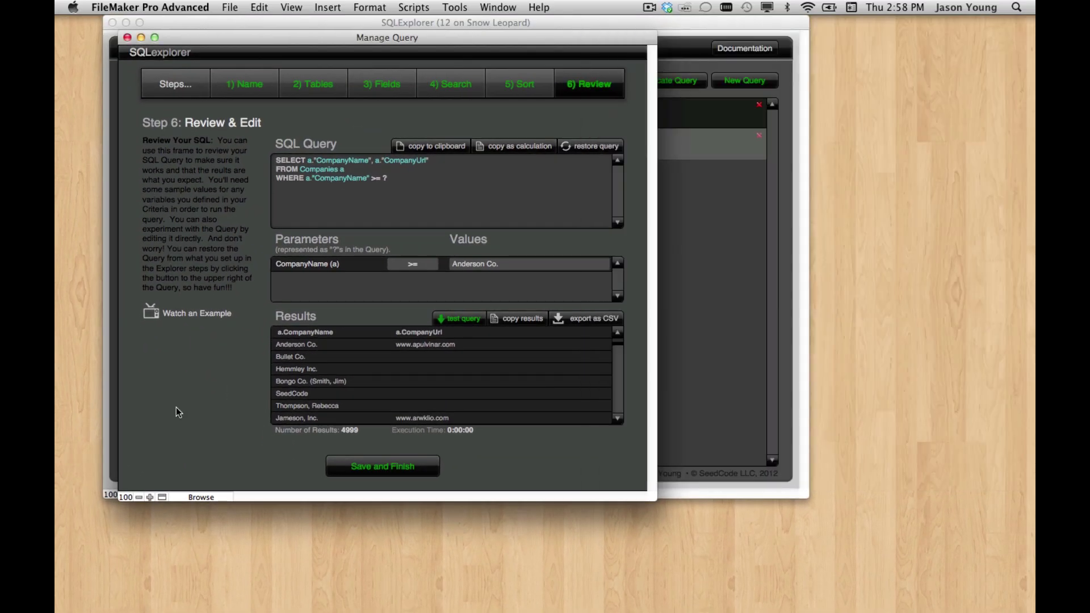